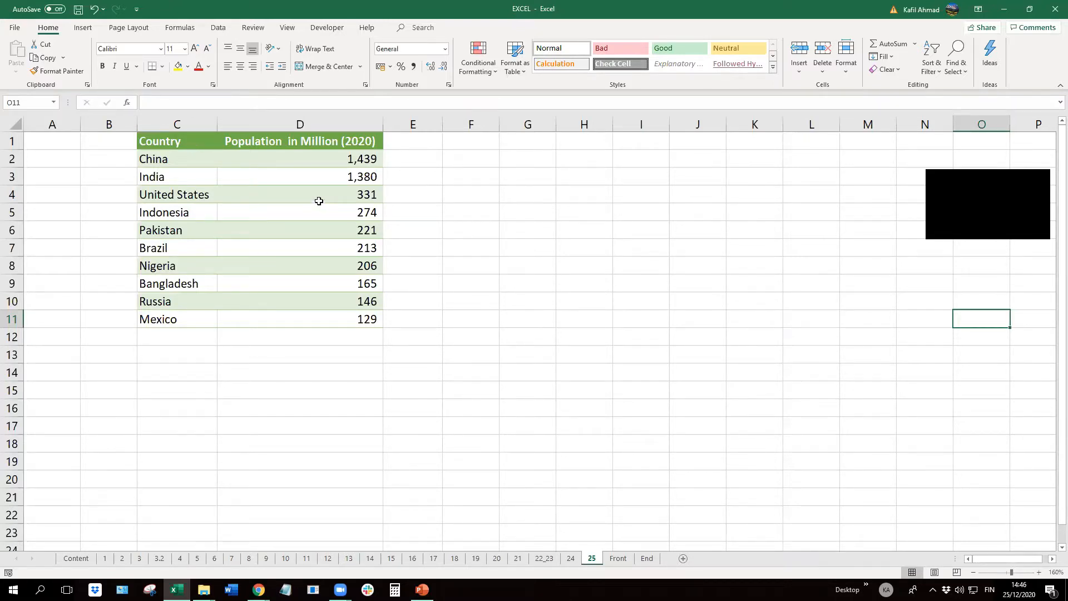
# Insert the recommended pie chart for the country and population data in C1:D11.
pyautogui.click(367, 158)
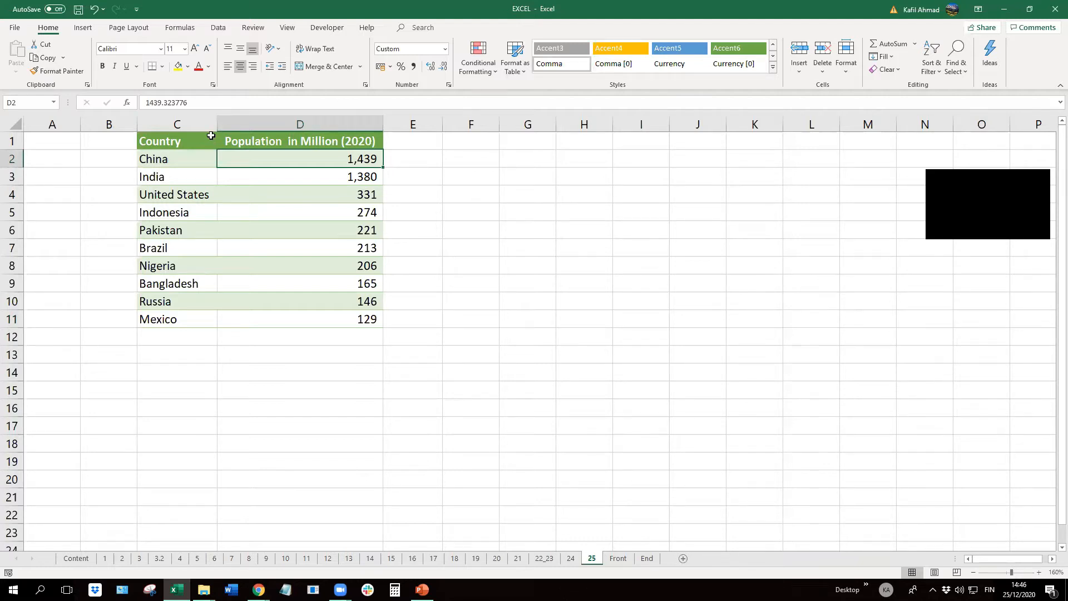
pyautogui.moveTo(212, 140); pyautogui.dragTo(264, 321)
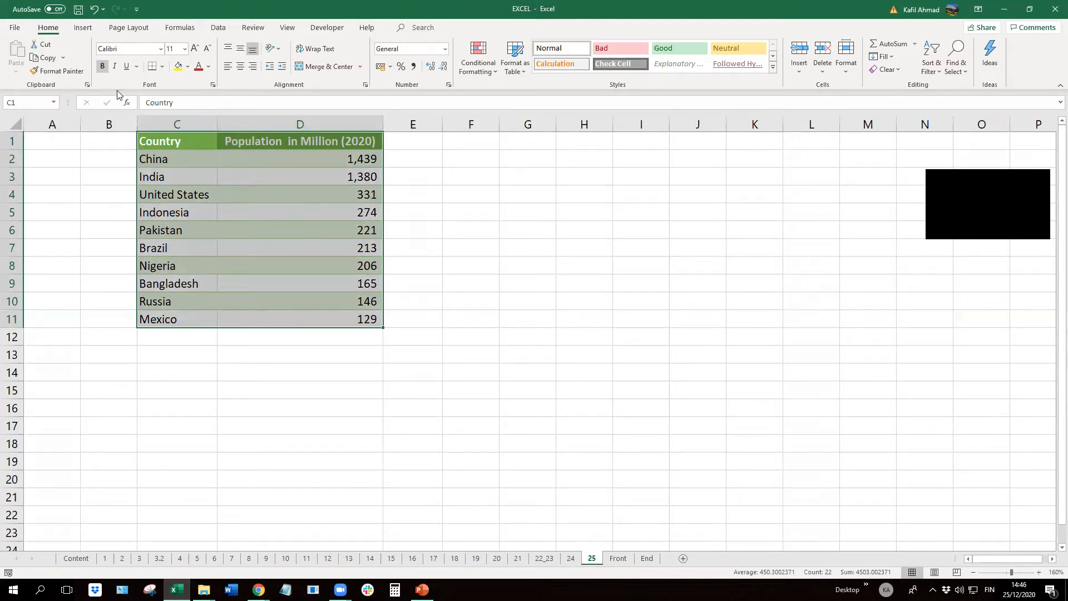
pyautogui.click(82, 29)
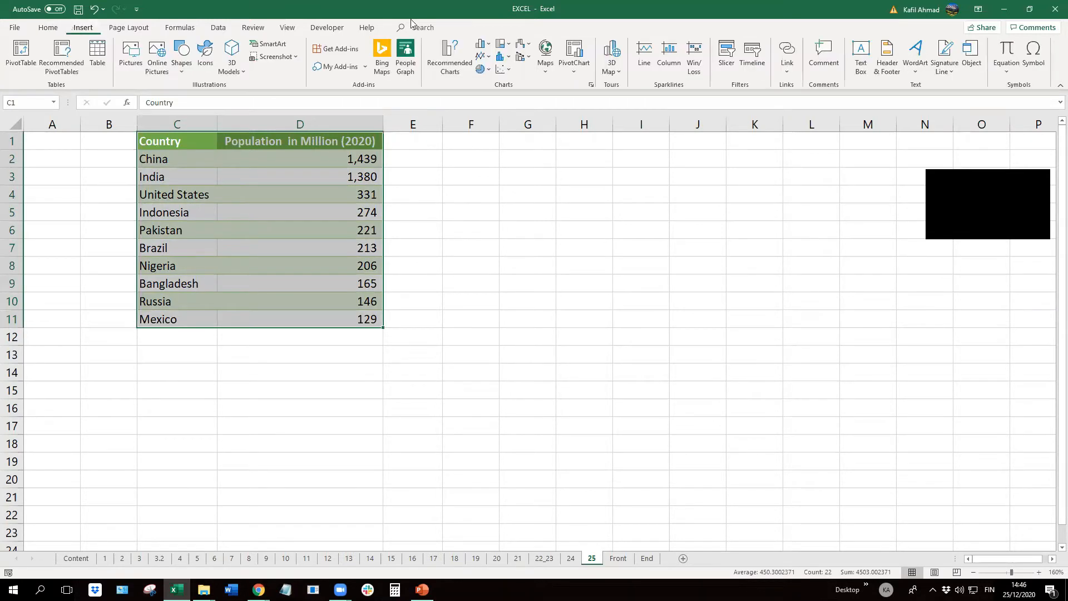
pyautogui.click(455, 60)
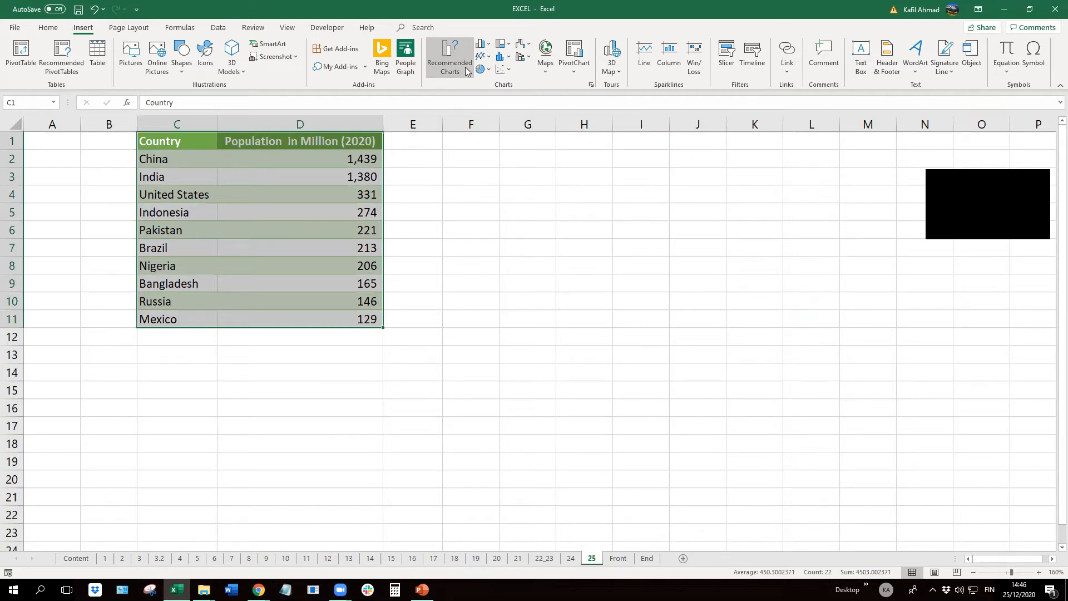
pyautogui.scroll(-3, 413, 297)
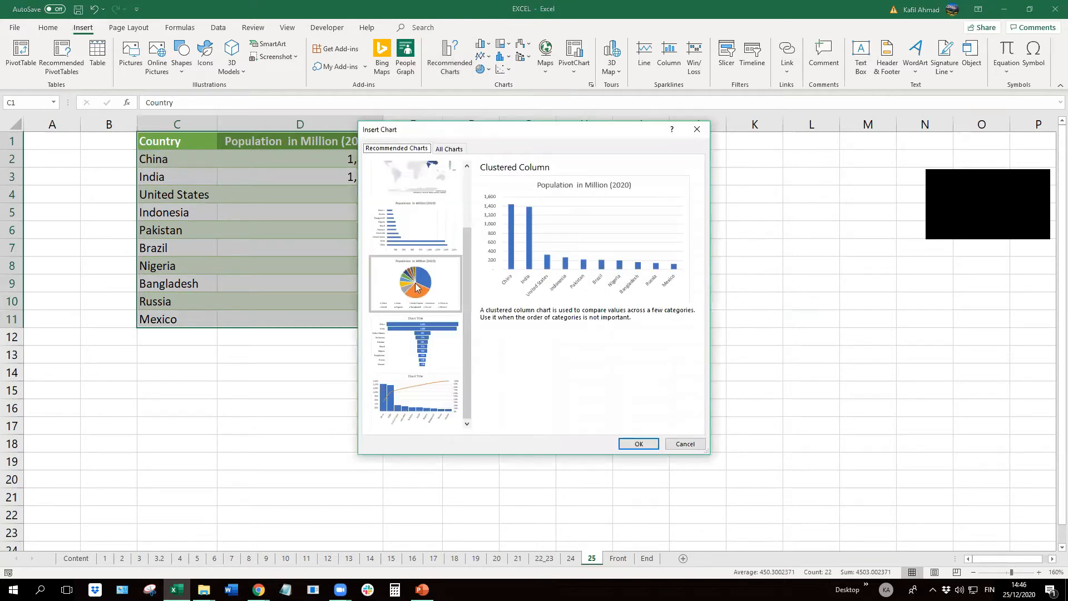
pyautogui.click(417, 288)
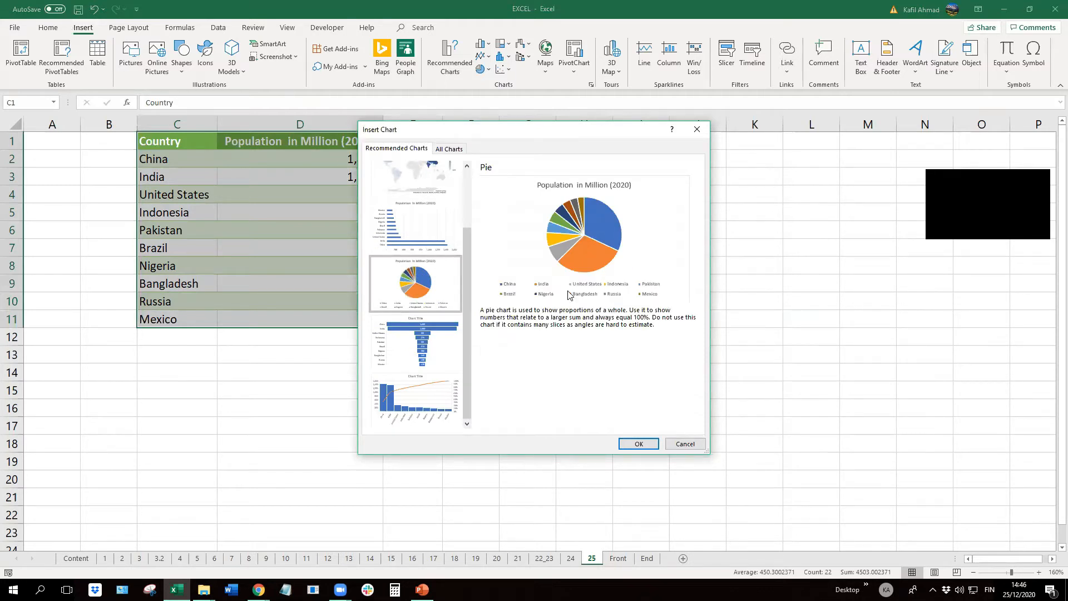
pyautogui.click(632, 443)
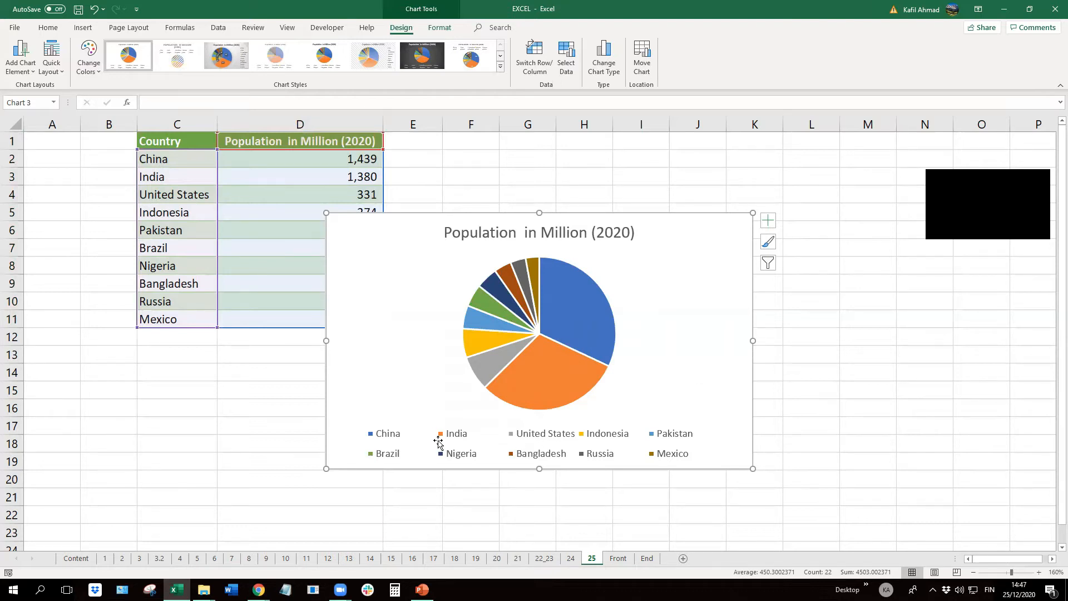
# Add data labels to all slices of the population pie chart.
pyautogui.click(383, 439)
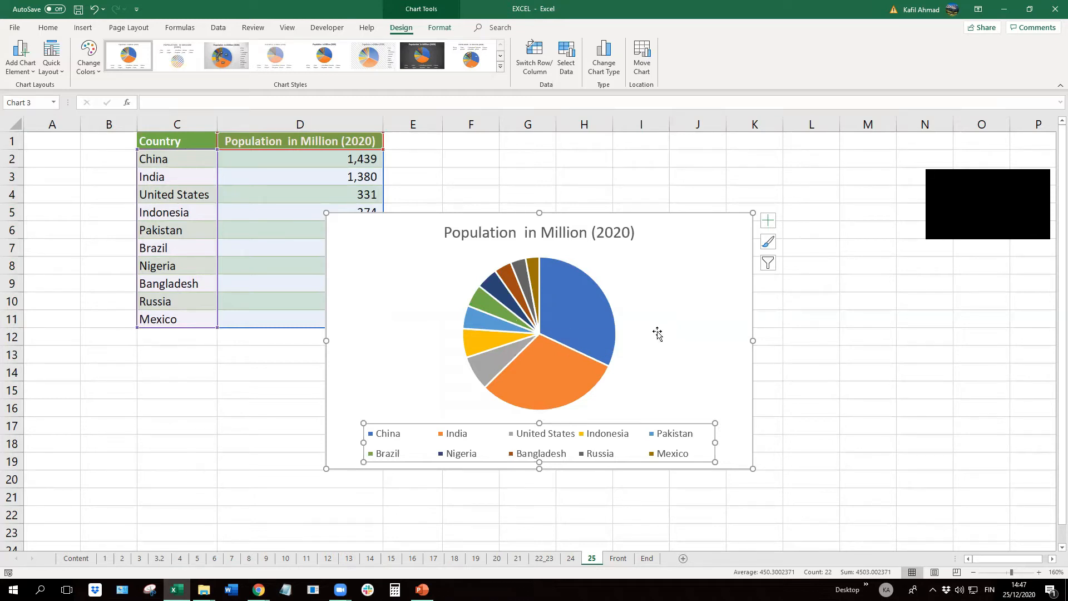
pyautogui.click(556, 368)
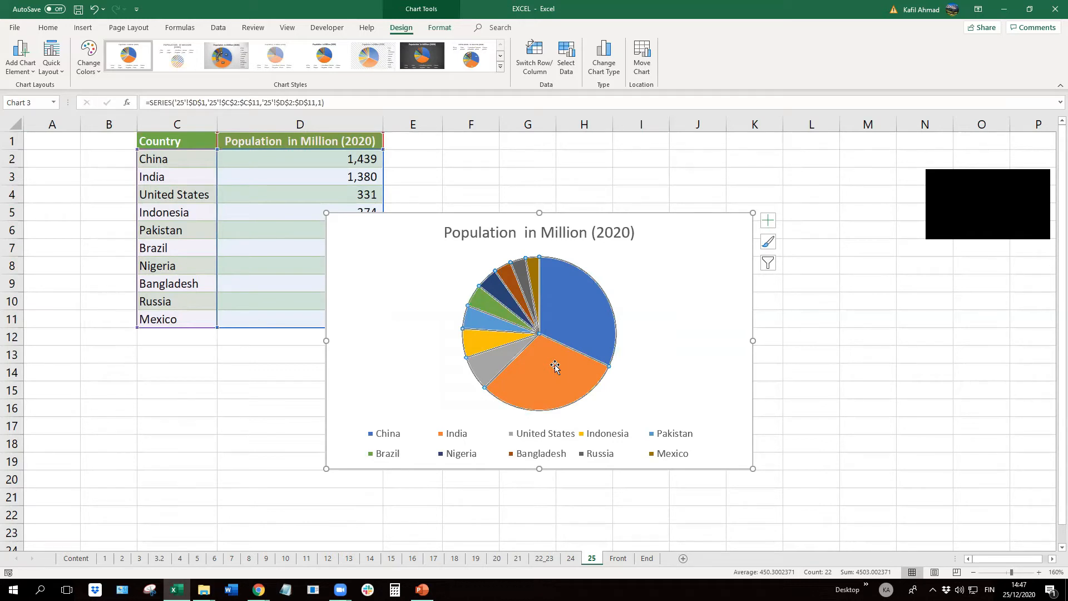
pyautogui.moveTo(565, 378)
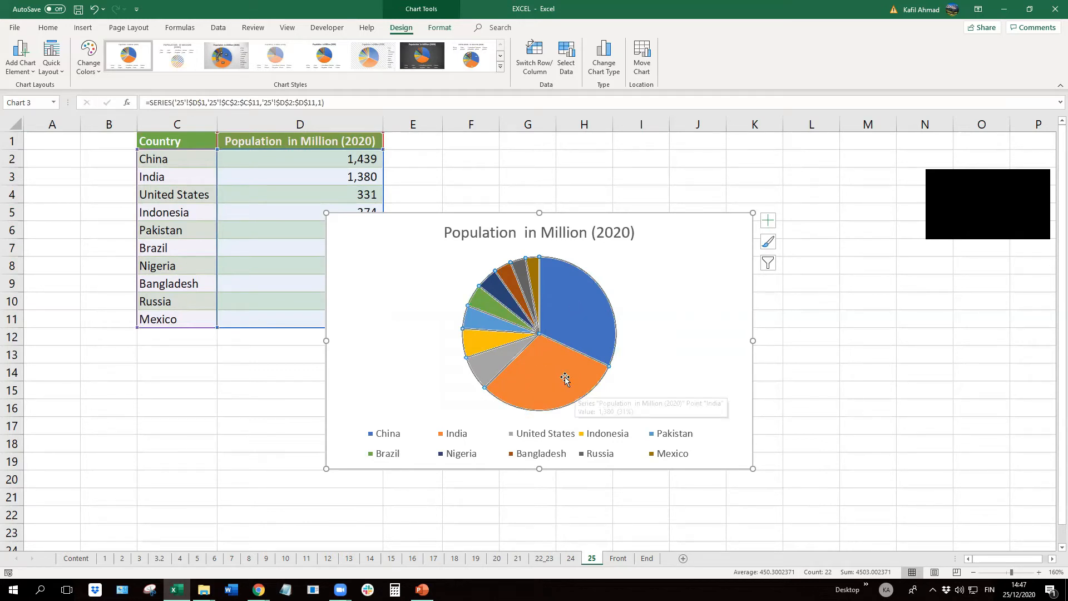
pyautogui.rightClick(558, 377)
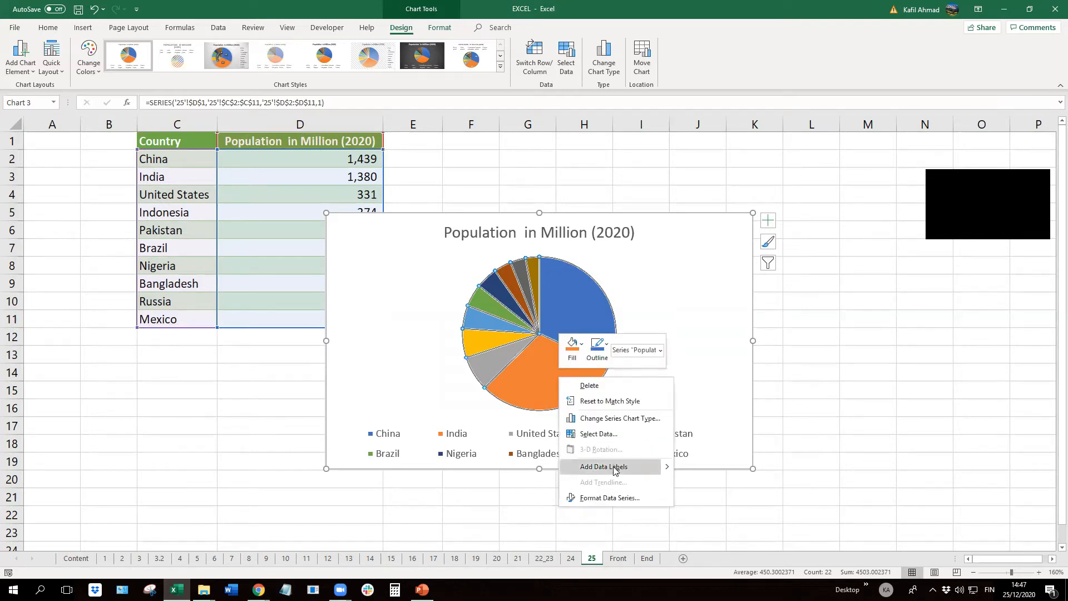
pyautogui.click(658, 374)
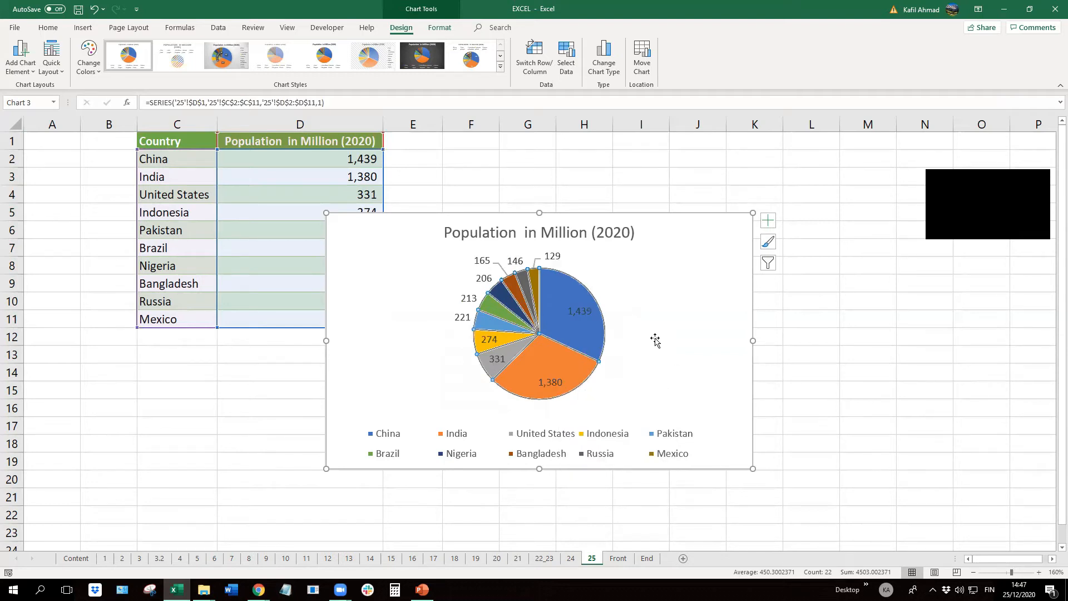
# Examine how the pie chart's data labels and slices correspond to the countries in the legend.
pyautogui.click(557, 257)
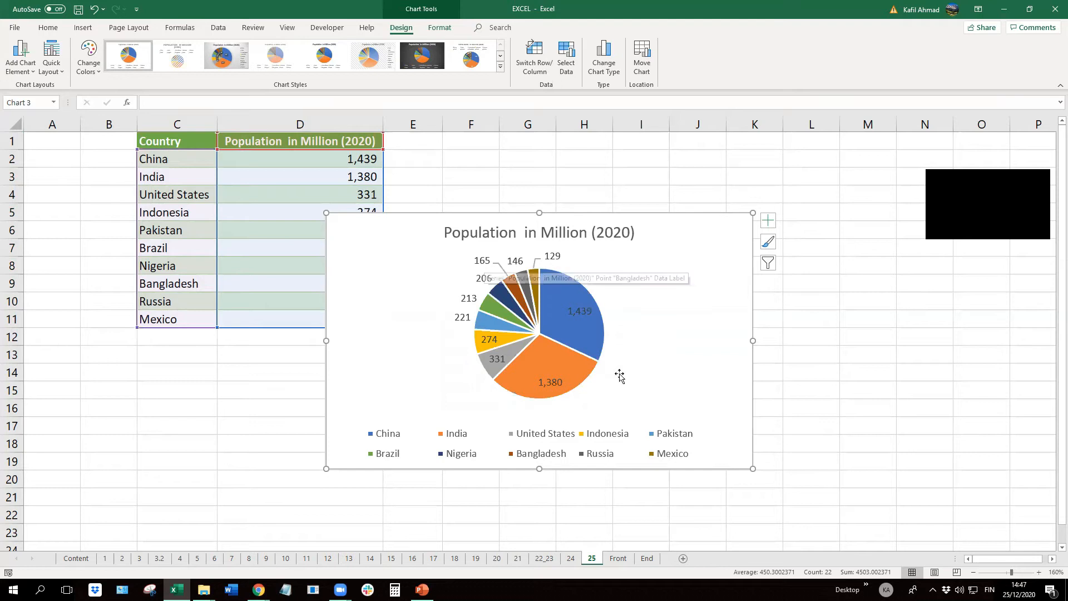
pyautogui.click(558, 383)
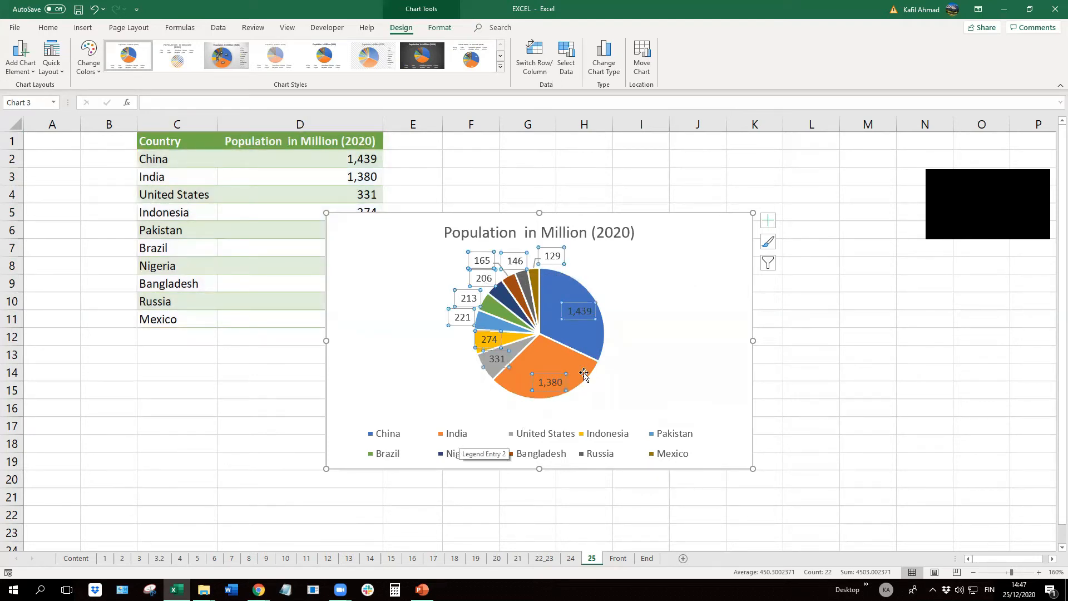
pyautogui.click(542, 393)
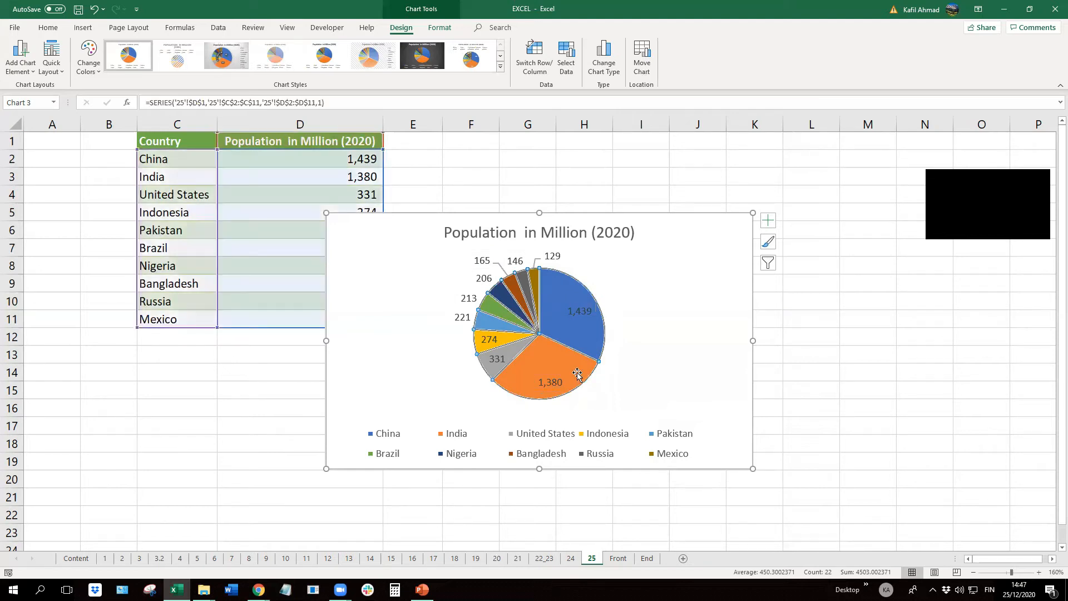
pyautogui.click(557, 386)
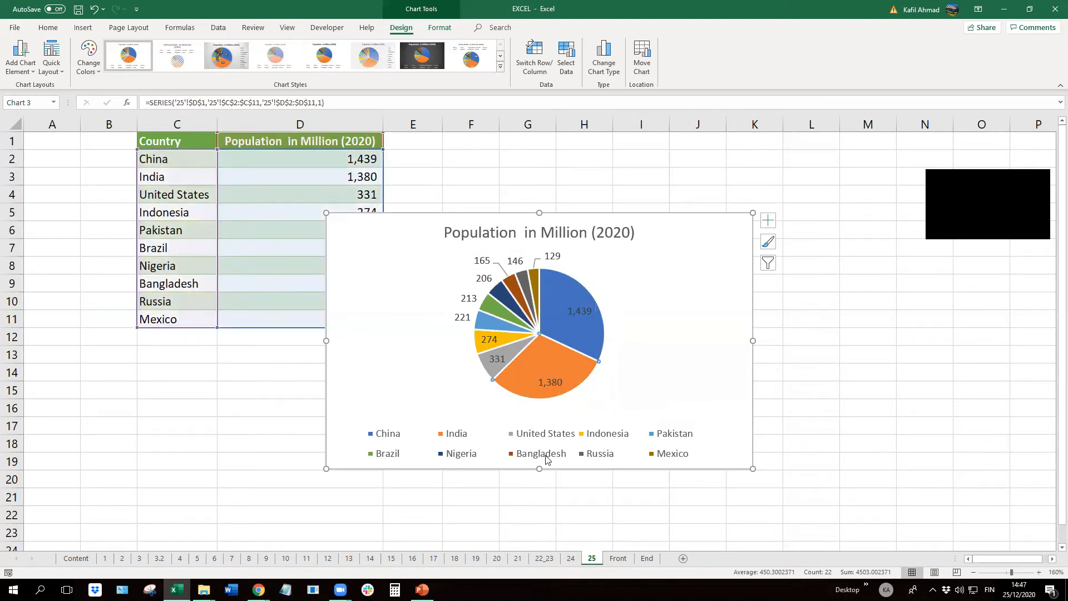
pyautogui.click(545, 458)
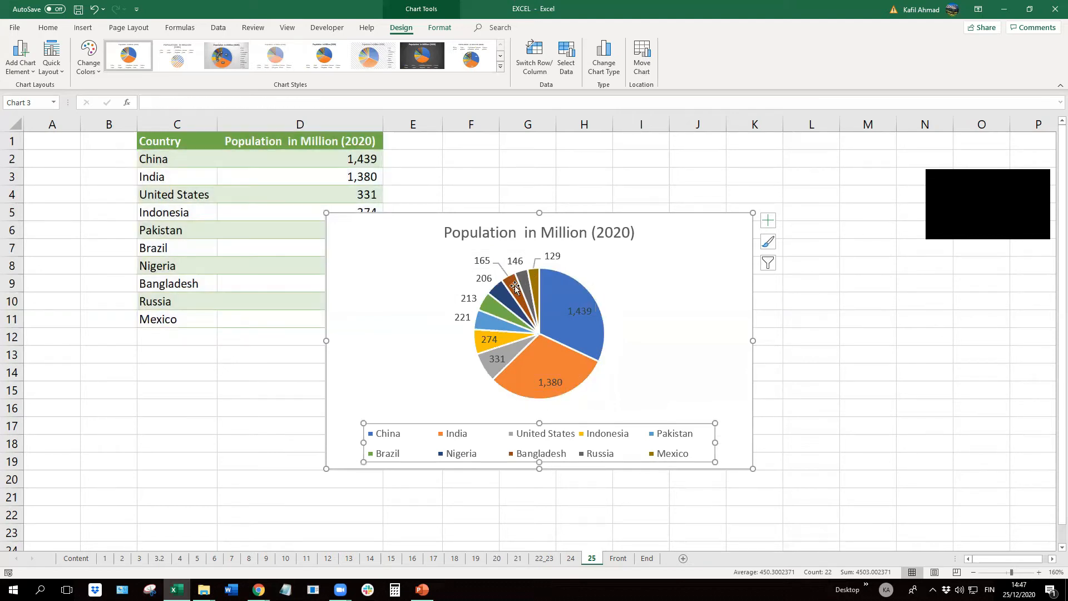
pyautogui.click(484, 265)
pyautogui.click(485, 265)
pyautogui.click(485, 264)
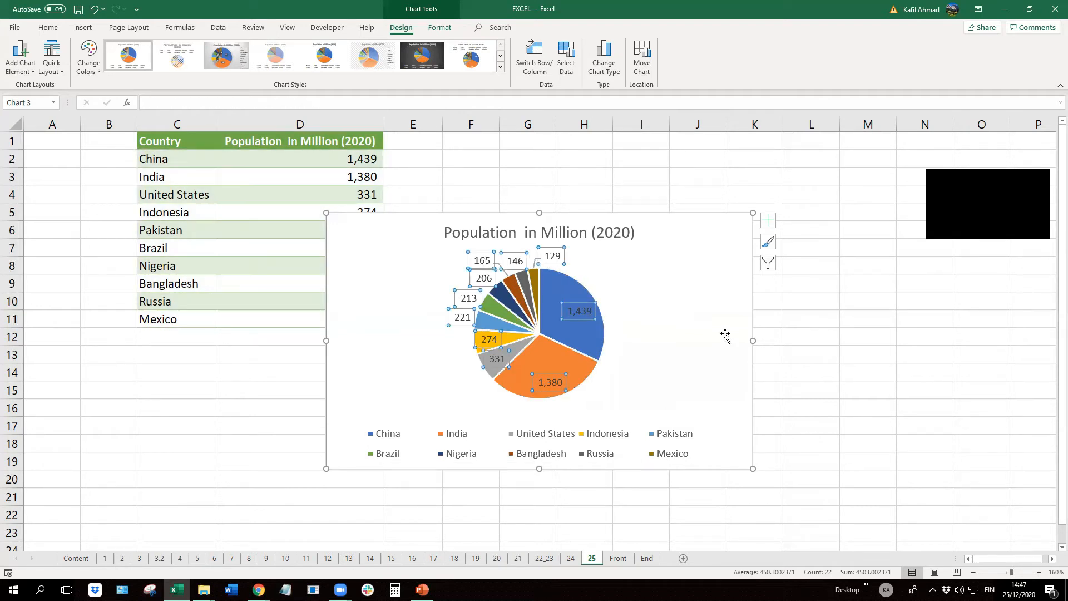
pyautogui.click(656, 338)
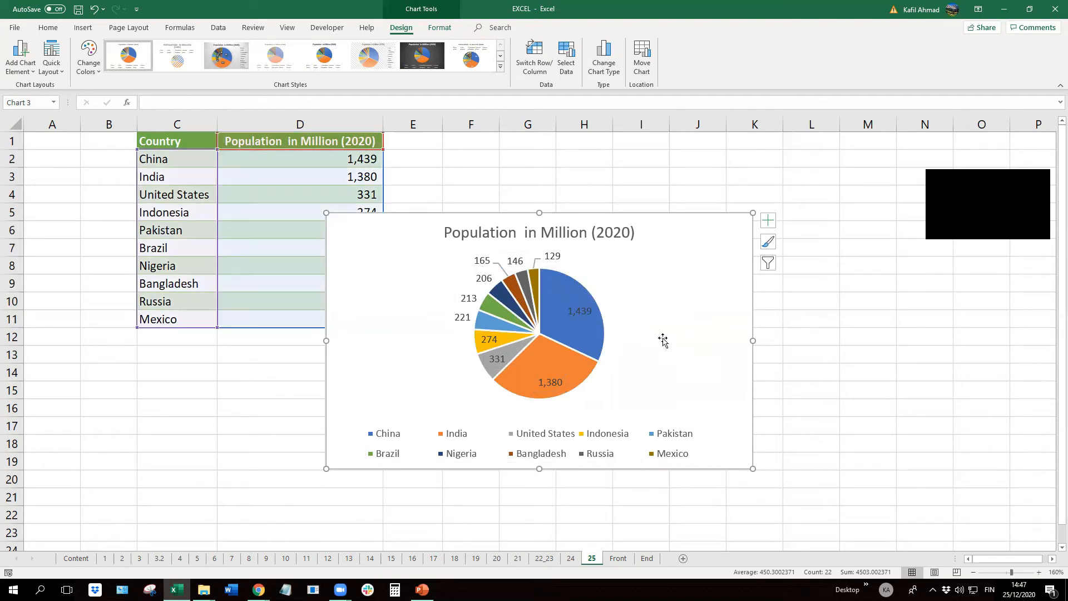
# Set the position of the pie chart's data labels to Outside End.
pyautogui.click(580, 313)
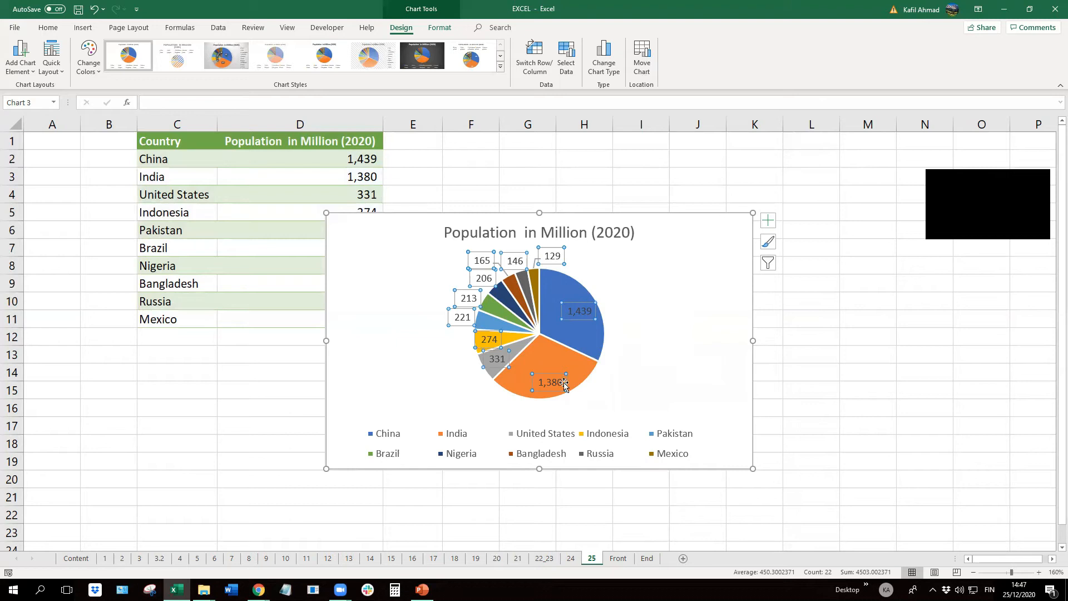
pyautogui.rightClick(582, 317)
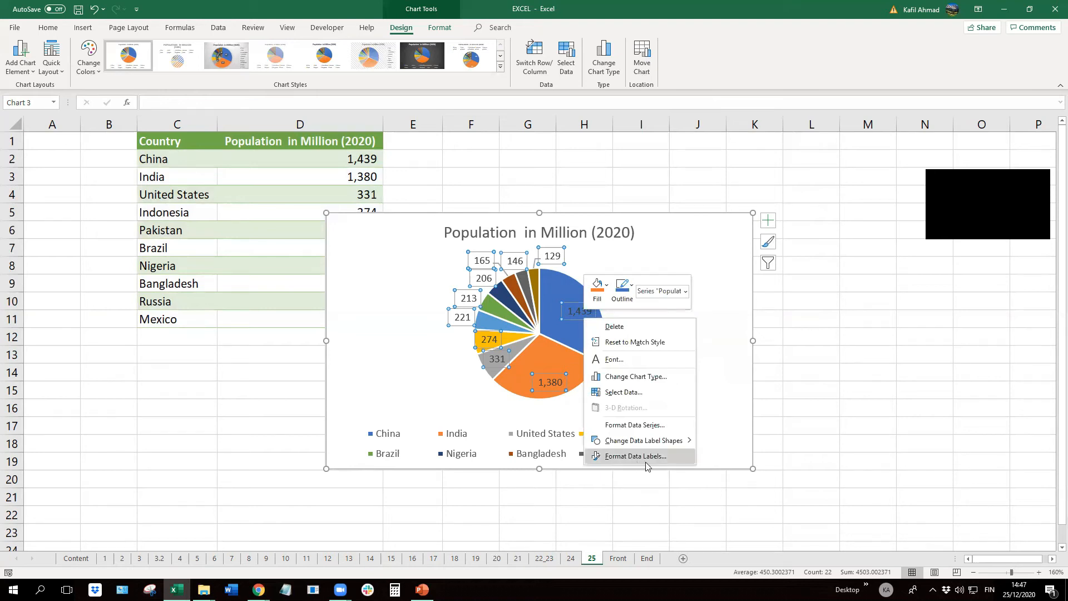
pyautogui.click(648, 462)
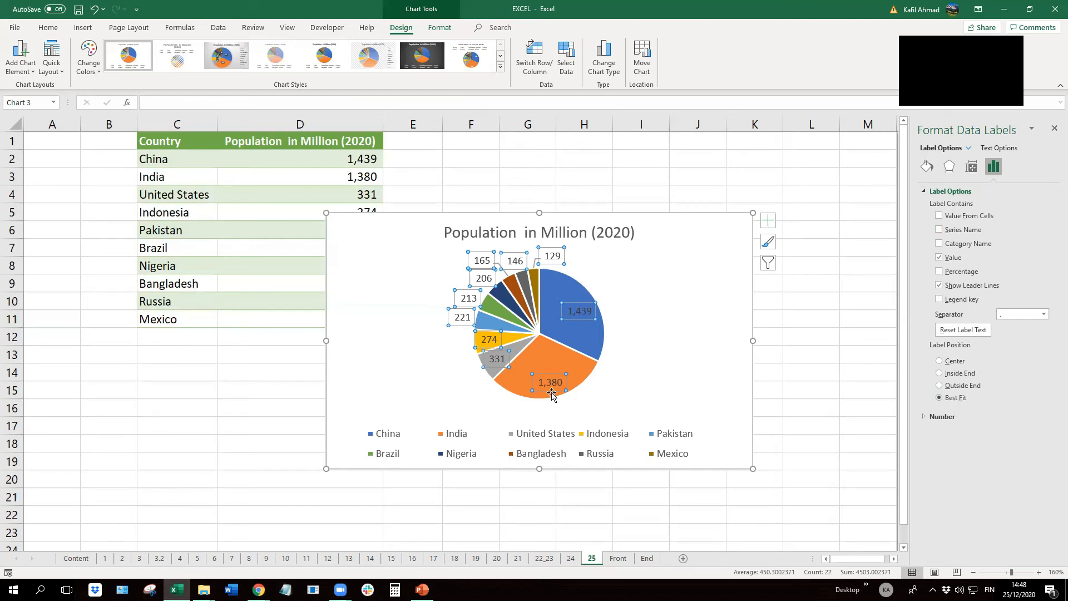
pyautogui.click(966, 385)
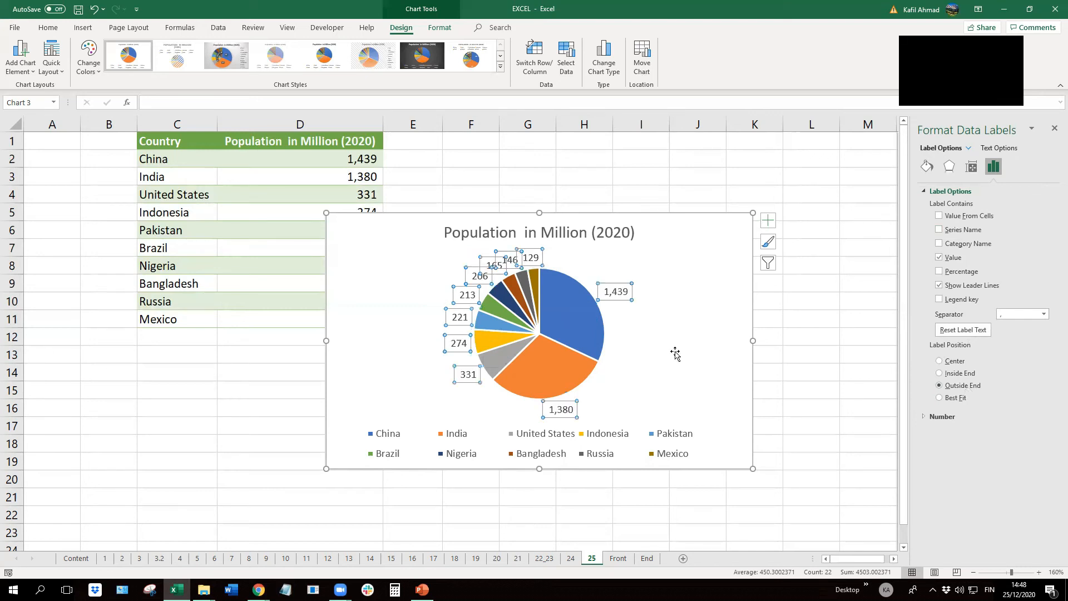
pyautogui.click(666, 353)
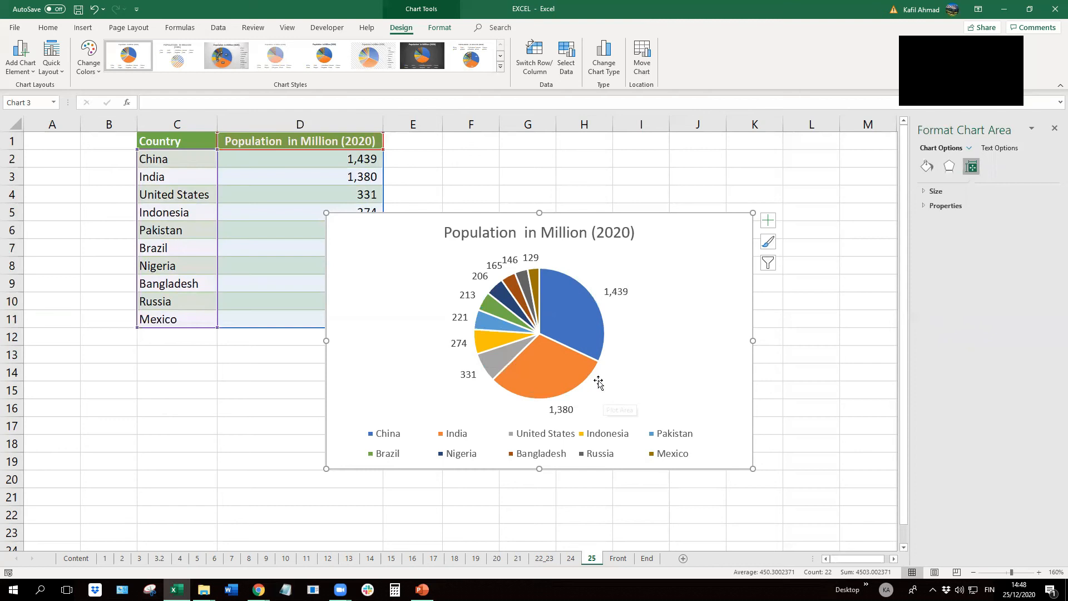
pyautogui.doubleClick(570, 233)
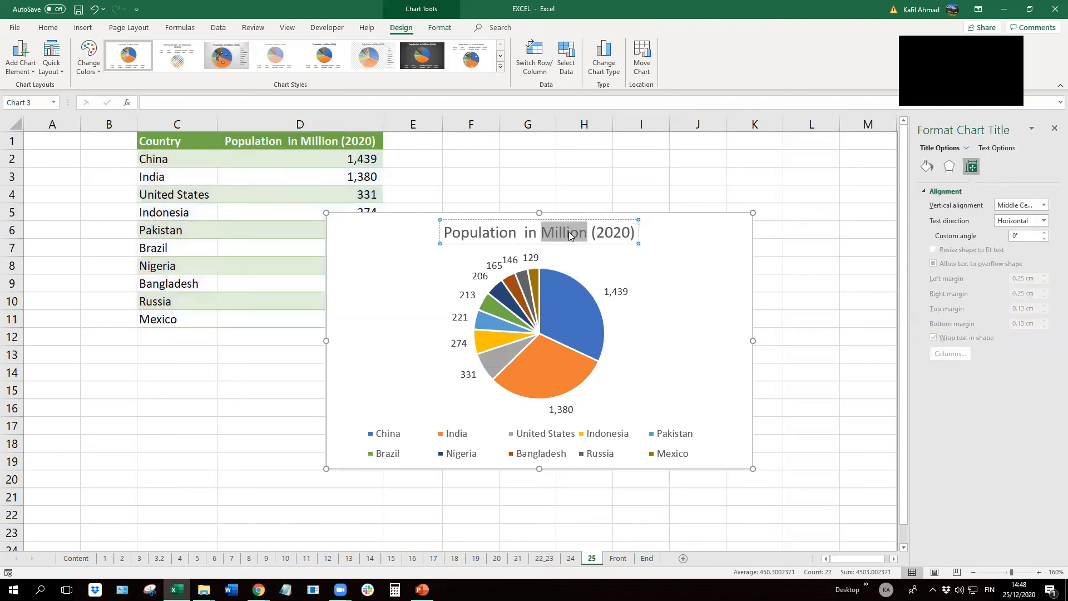
pyautogui.tripleClick(570, 232)
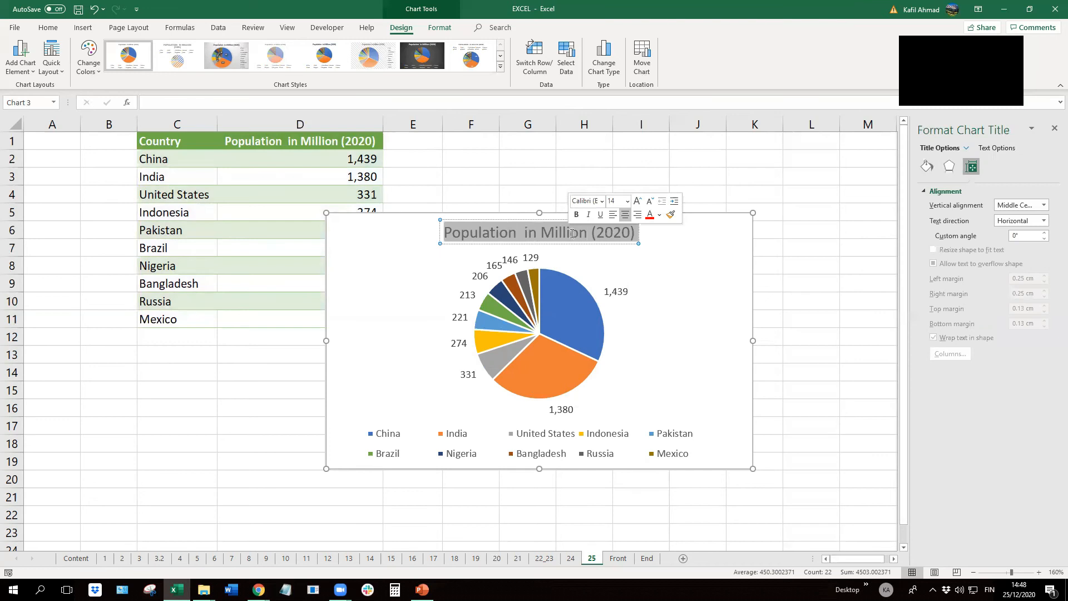
pyautogui.click(571, 234)
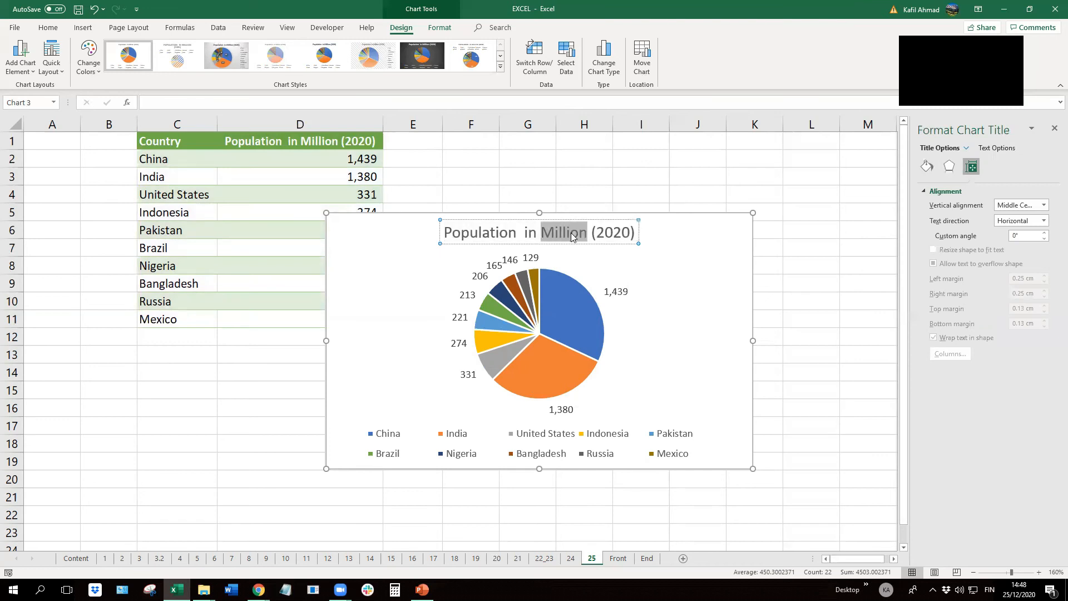
pyautogui.tripleClick(571, 233)
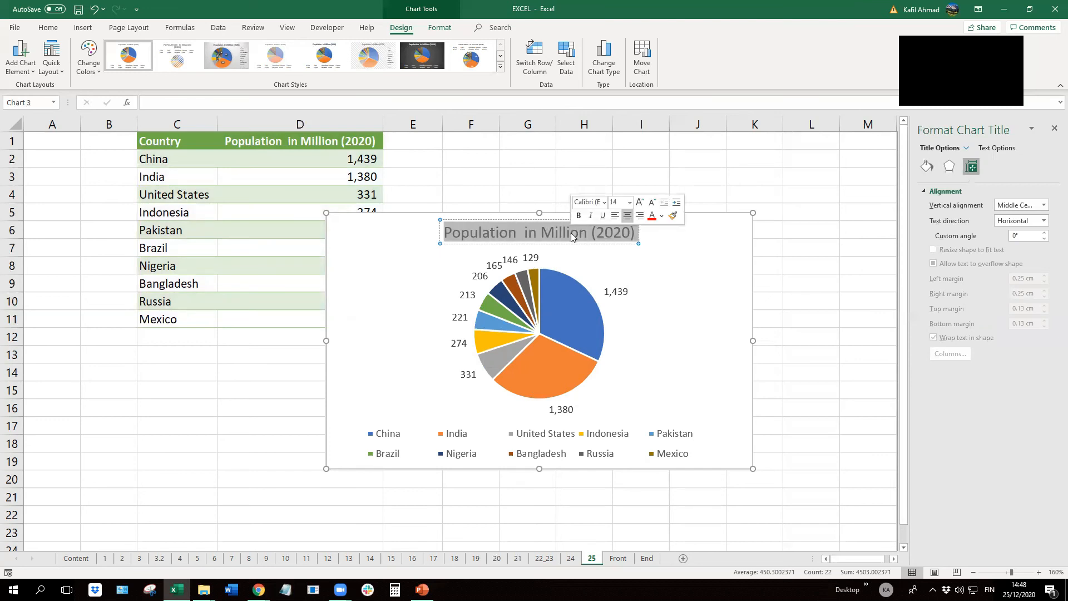
# Select the pie chart's whole chart area and open its list of commands.
pyautogui.click(671, 292)
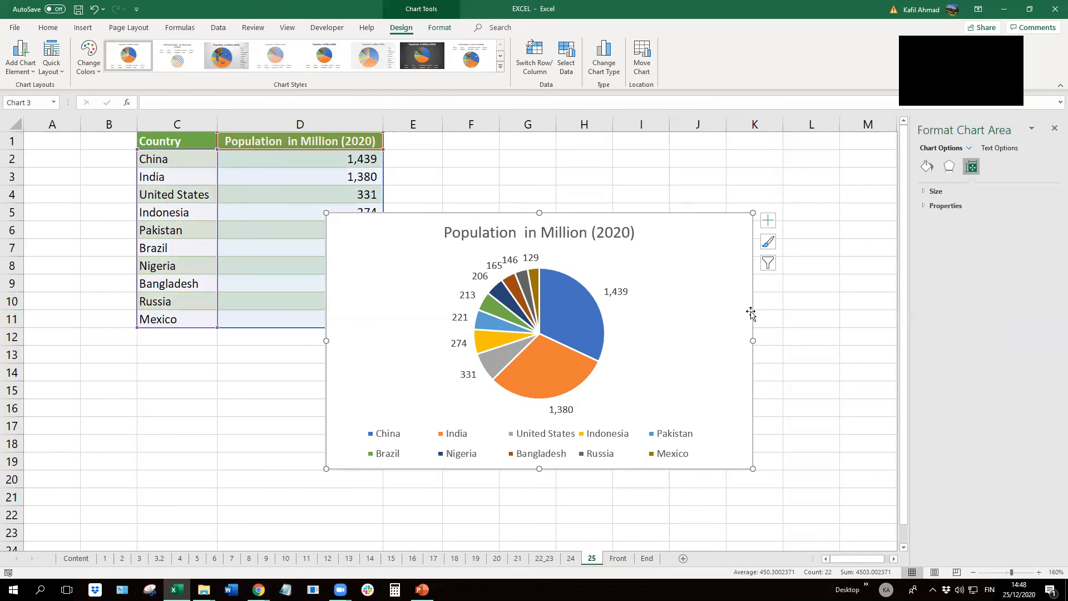
pyautogui.rightClick(751, 313)
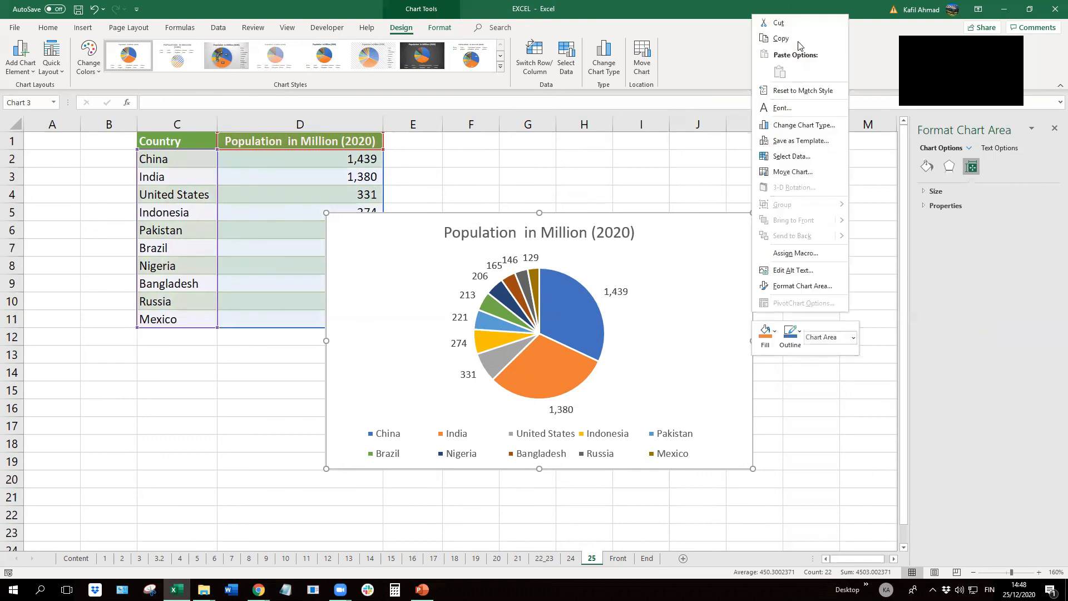